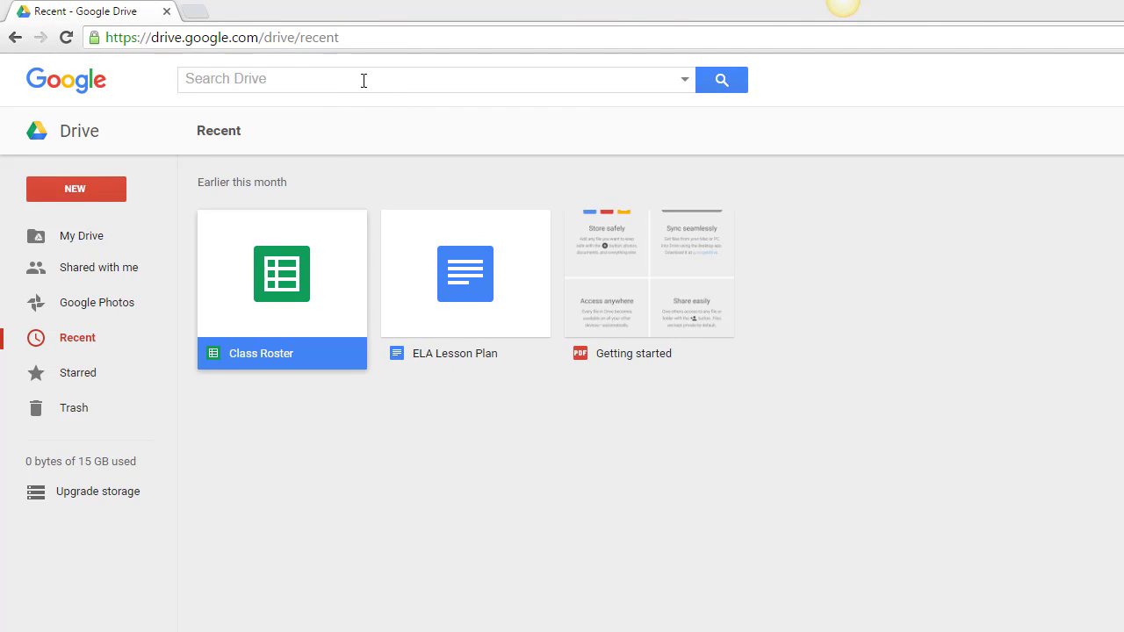
Look over the file-type filters offered for searching Drive, and close the suggestions
{"action": "left_click", "coordinate": [335, 80]}
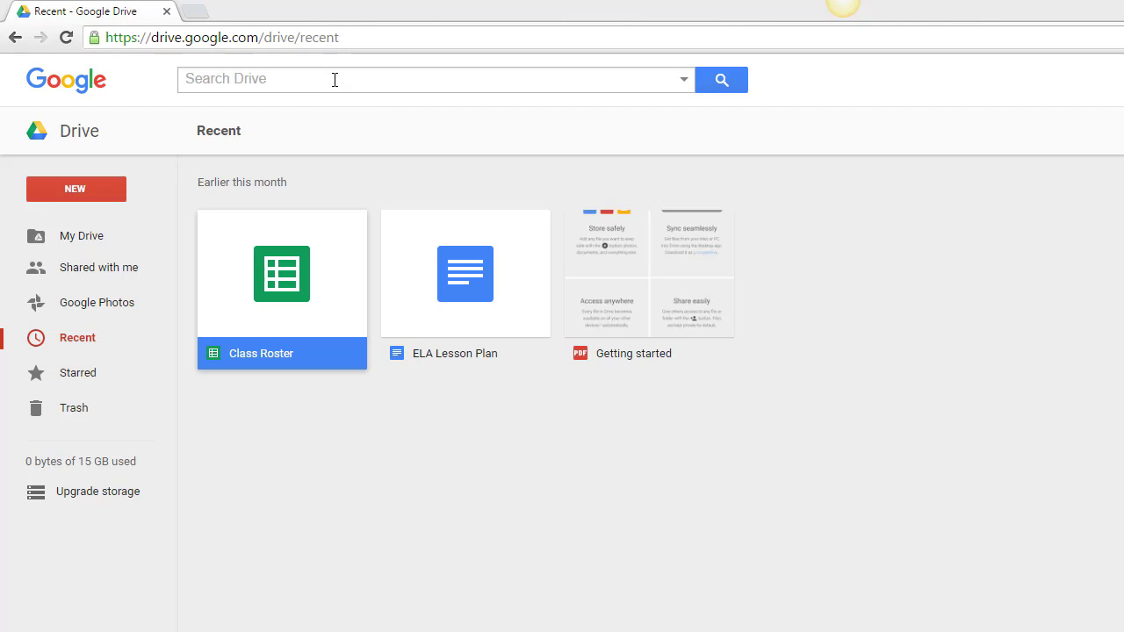
{"action": "left_click", "coordinate": [334, 80]}
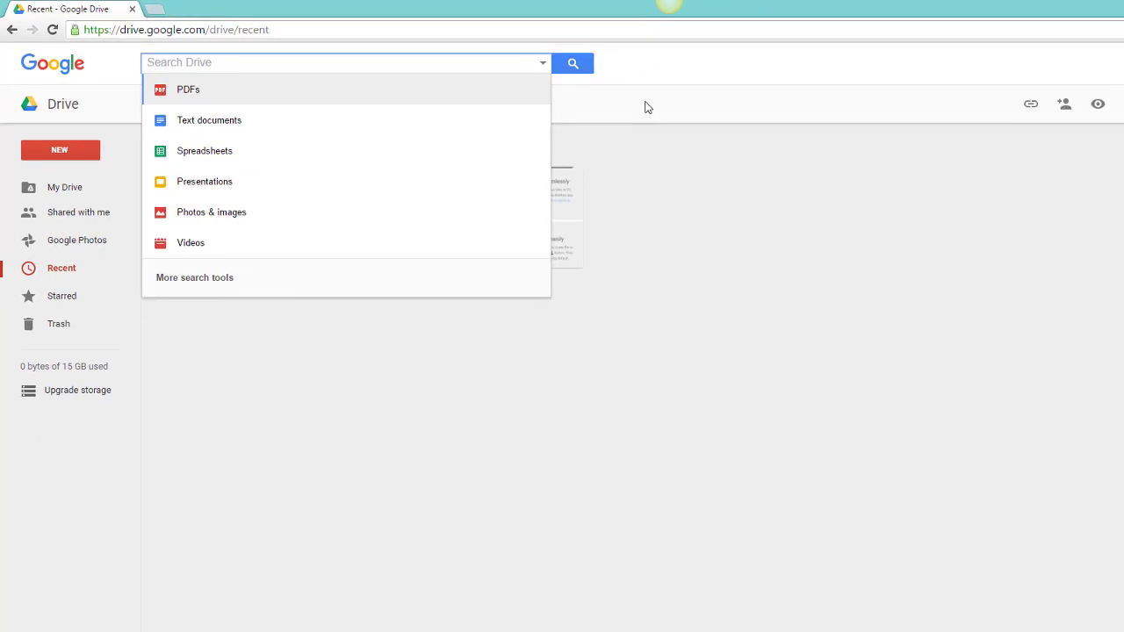
{"action": "left_click", "coordinate": [644, 107]}
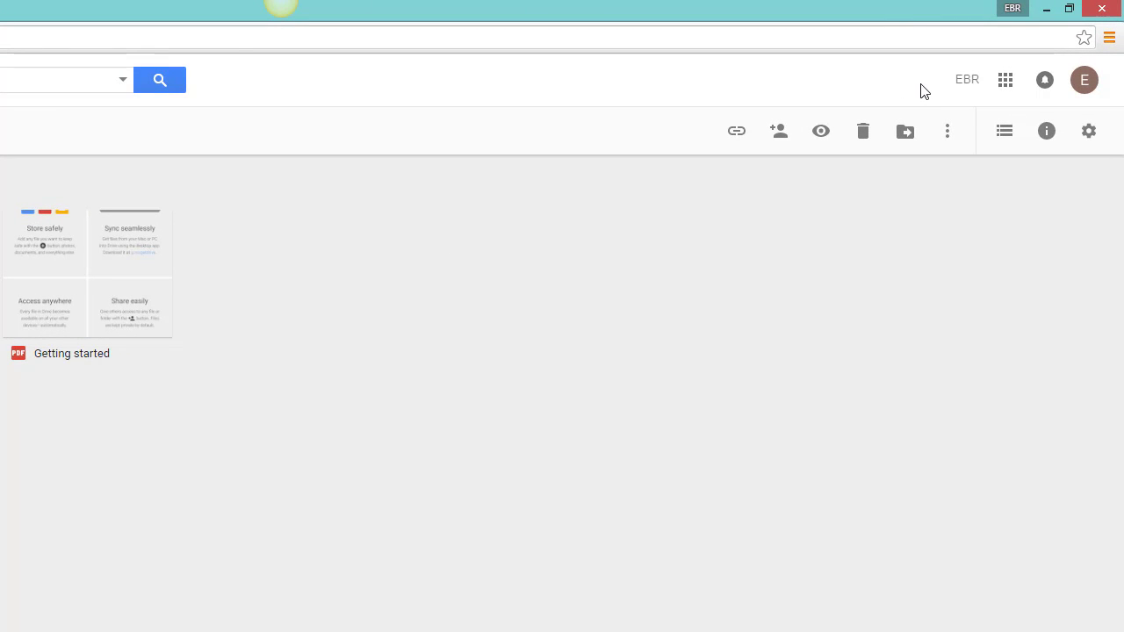
Examine the signed-in account's options and the set of available Google apps, closing each overview
{"action": "left_click", "coordinate": [1085, 83]}
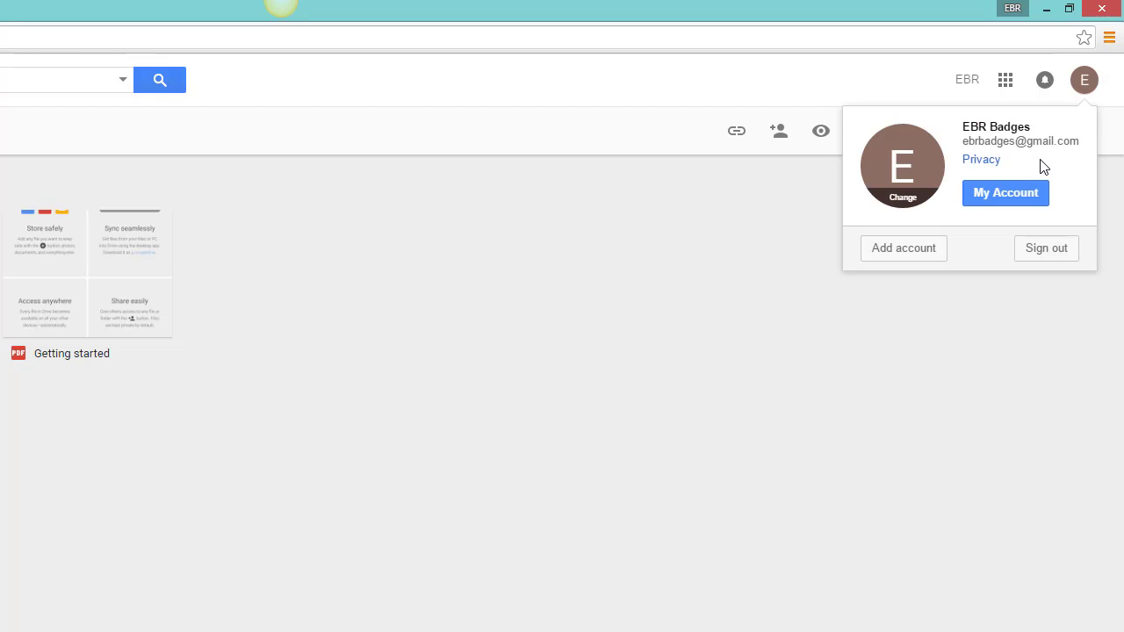
{"action": "left_click", "coordinate": [982, 160]}
{"action": "left_click", "coordinate": [989, 195]}
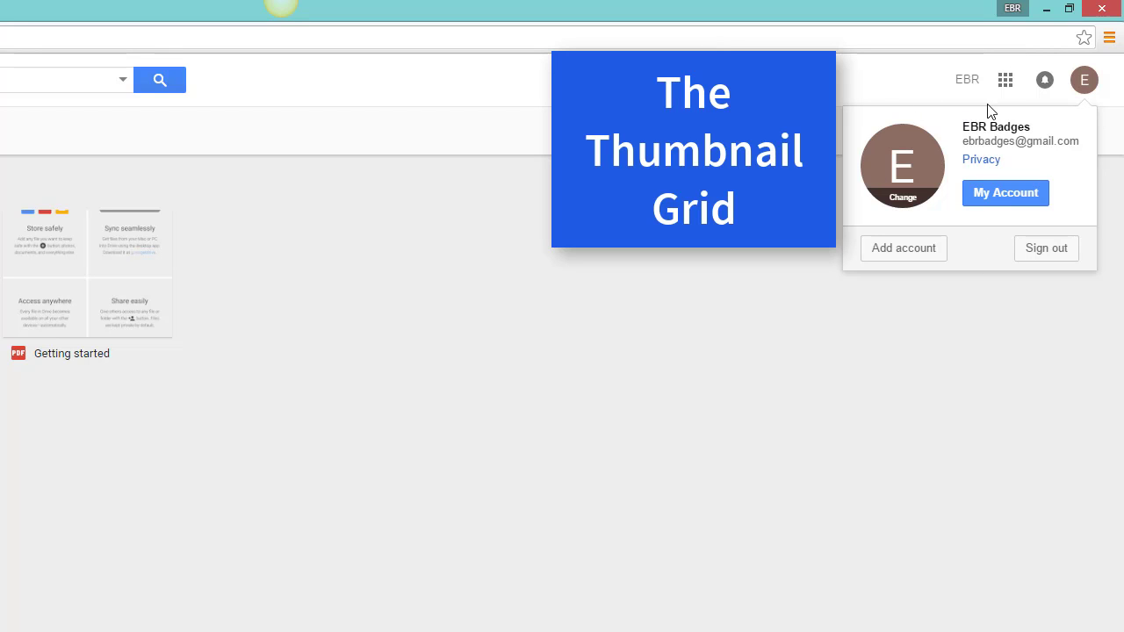
{"action": "left_click", "coordinate": [1014, 99]}
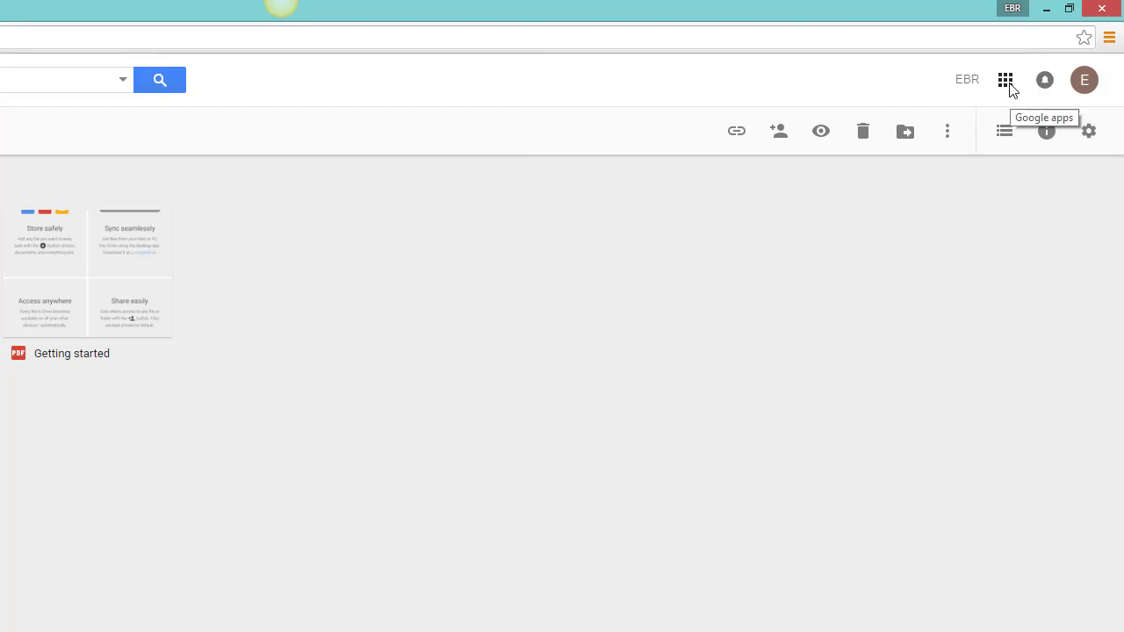
{"action": "left_click", "coordinate": [1012, 91]}
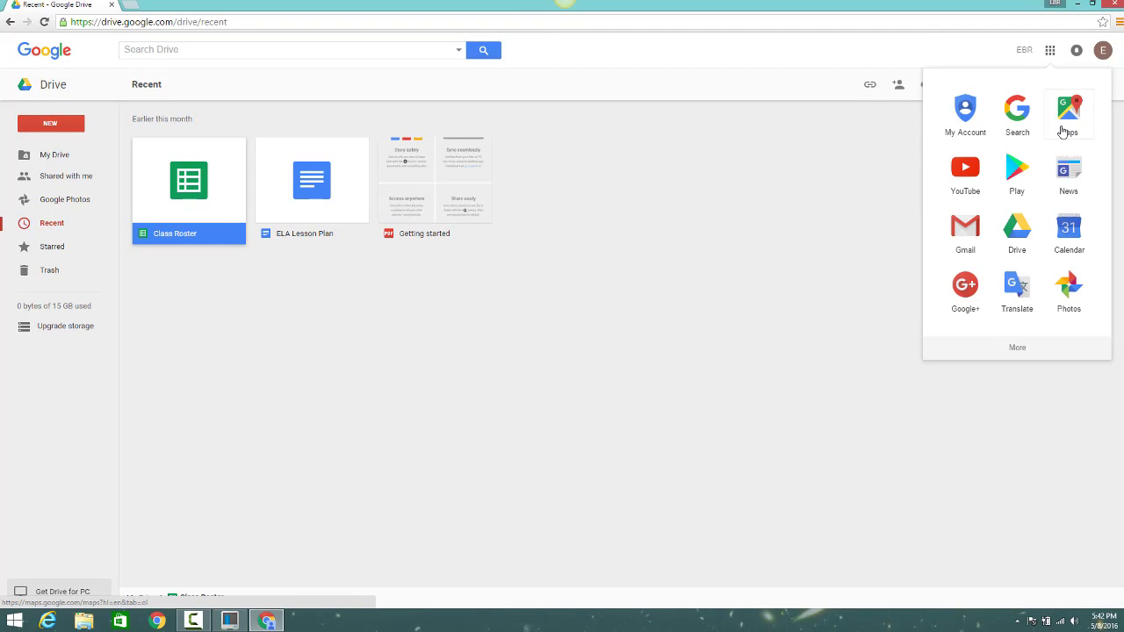
{"action": "key", "text": "Escape"}
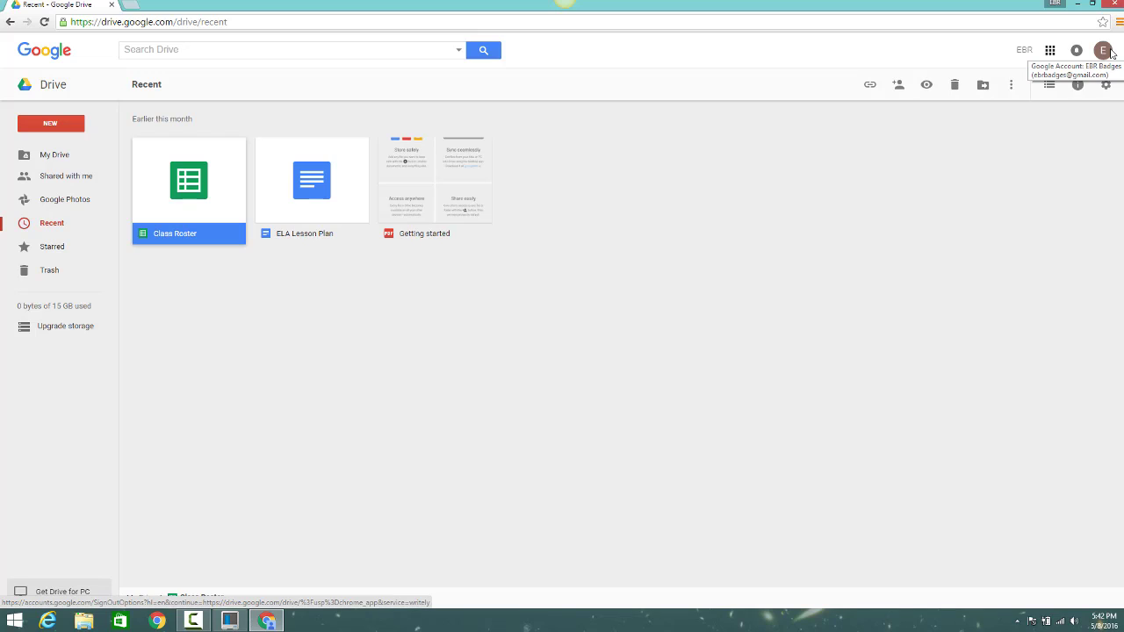
Go to My Drive and look over its folder, upload and file creation options, including the additional app types
{"action": "key", "text": "alt+Left"}
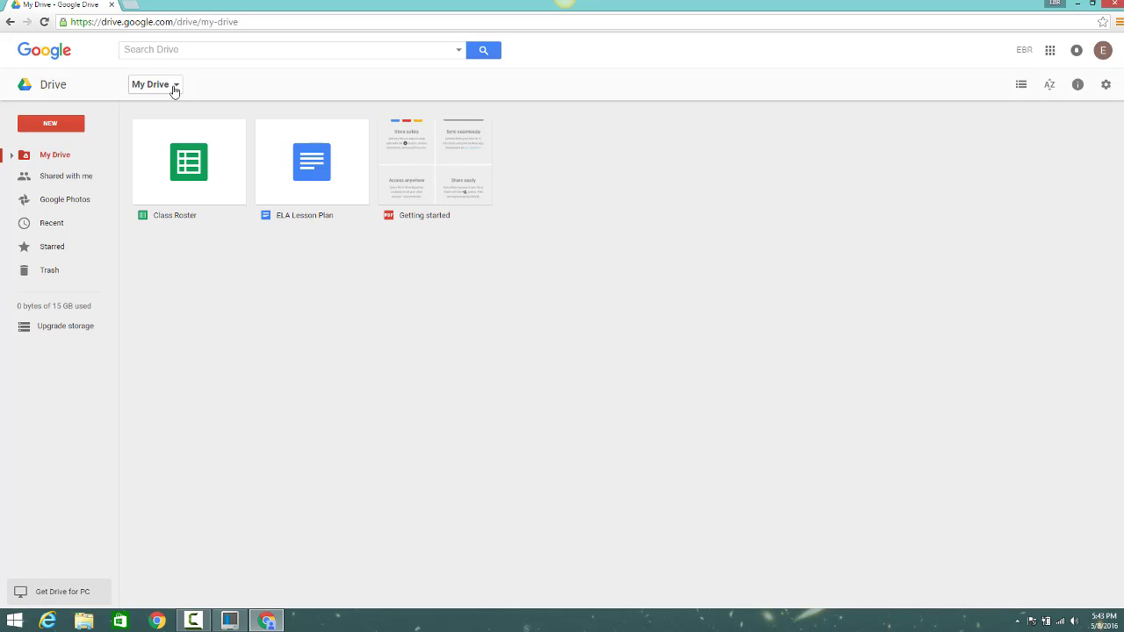
{"action": "left_click", "coordinate": [174, 88]}
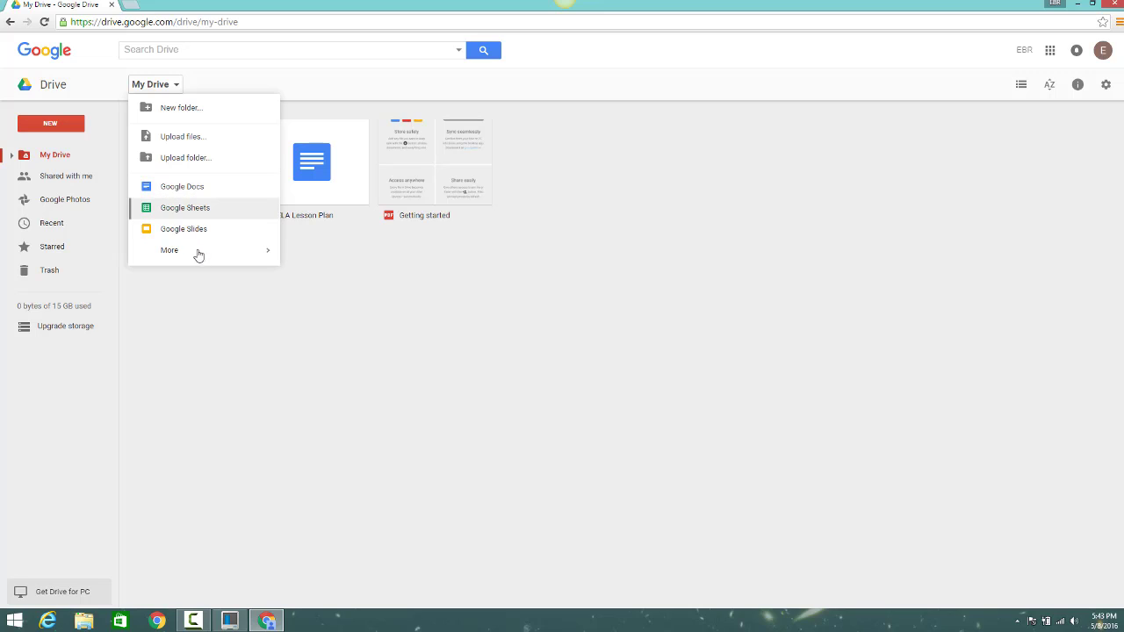
{"action": "mouse_move", "coordinate": [264, 254]}
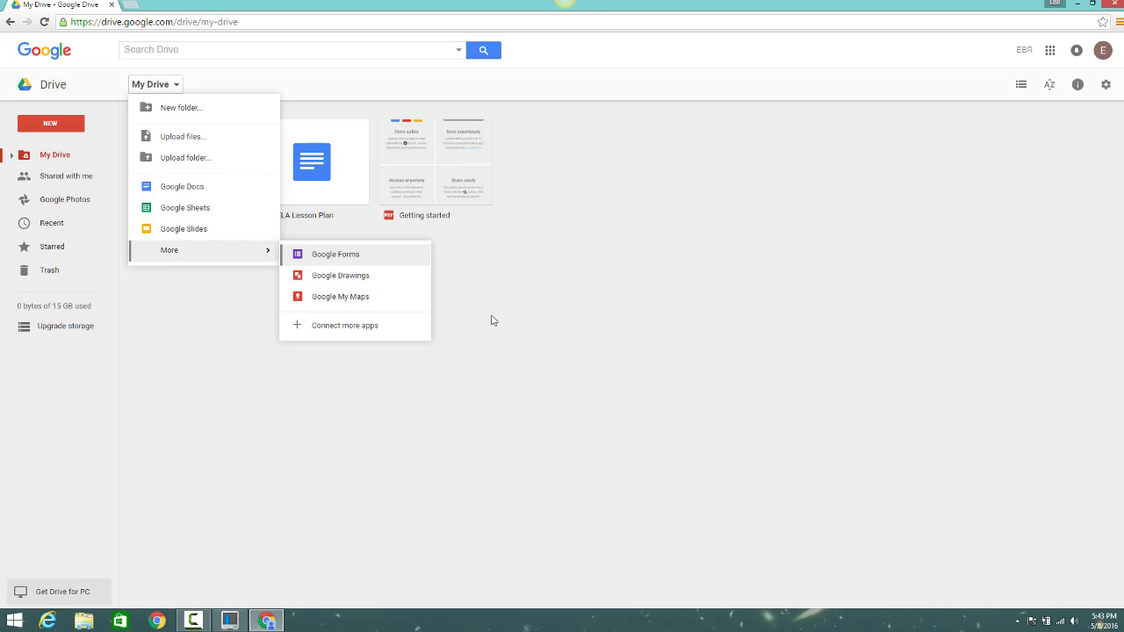
{"action": "left_click", "coordinate": [198, 168]}
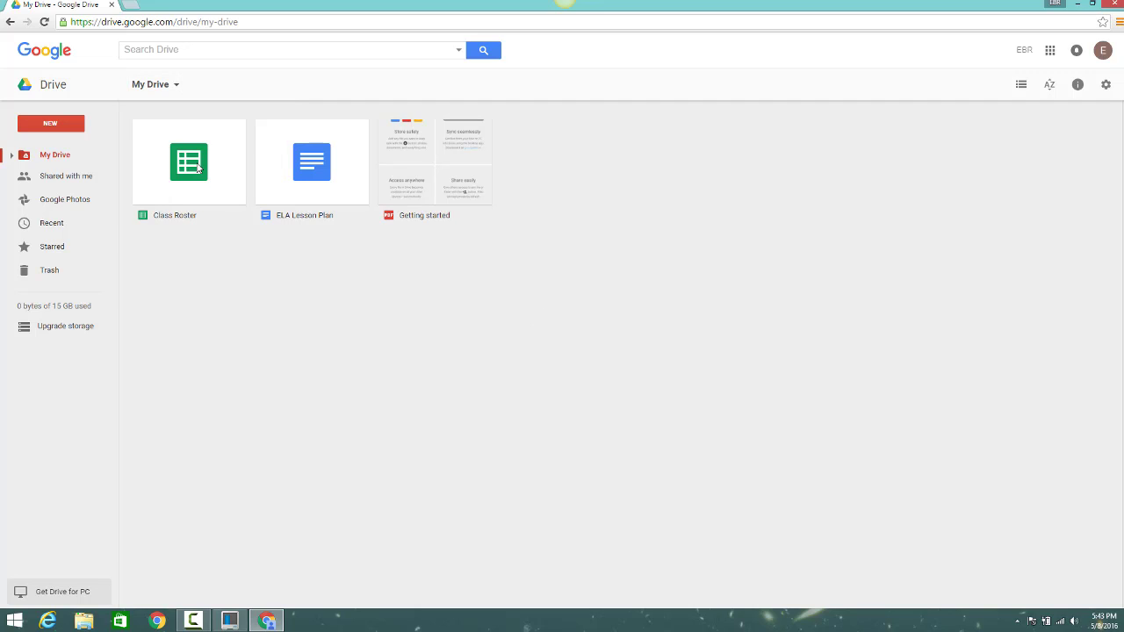
Select the Class Roster file and examine the additional actions available for it
{"action": "left_click", "coordinate": [198, 168]}
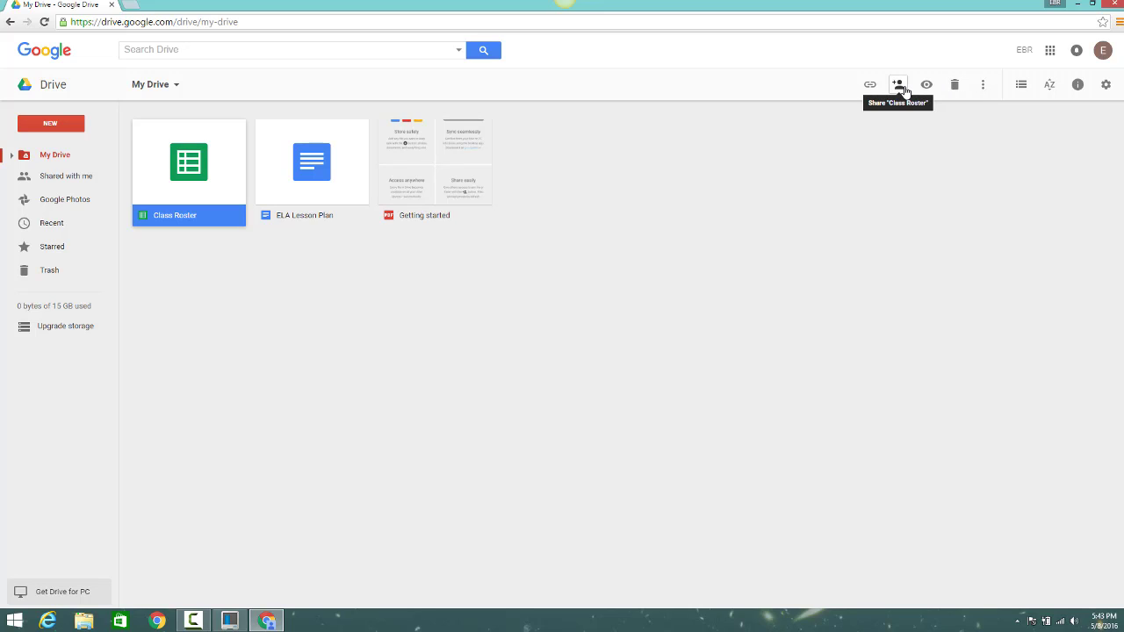
{"action": "left_click", "coordinate": [984, 93]}
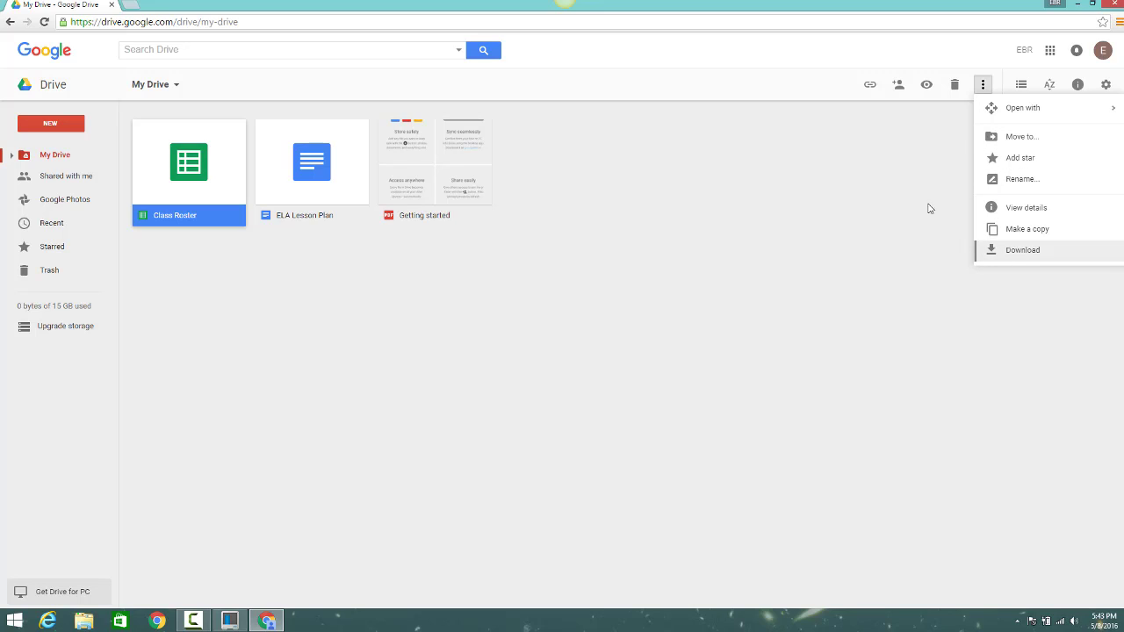
{"action": "left_click", "coordinate": [1021, 85]}
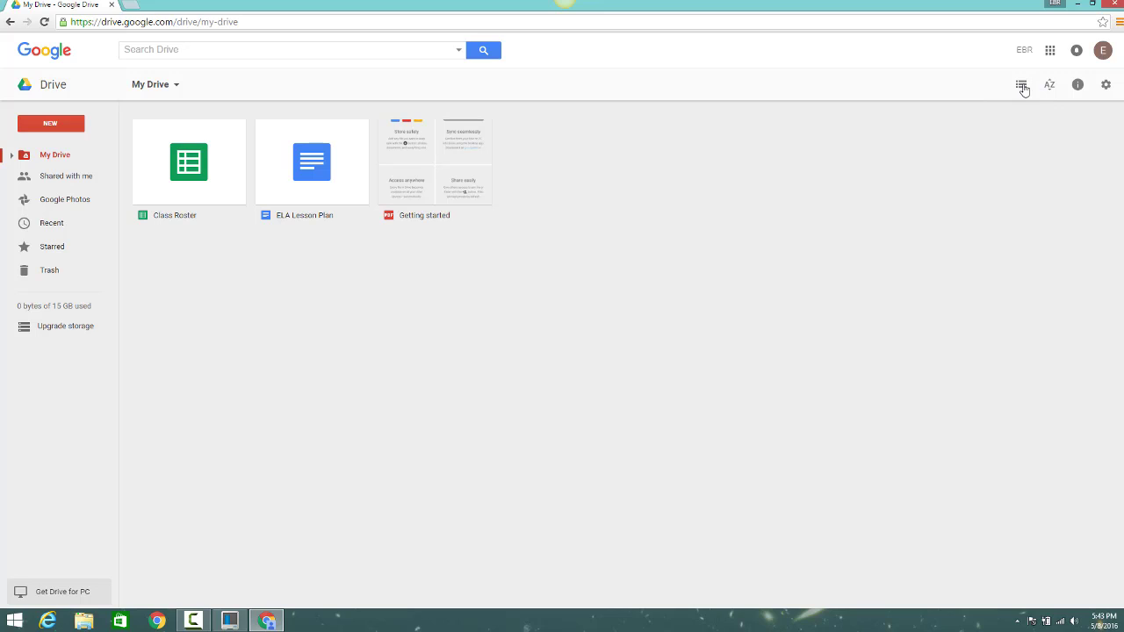
Compare the grid and list layouts of My Drive, leaving the files listed by last modified date
{"action": "left_click", "coordinate": [1020, 85]}
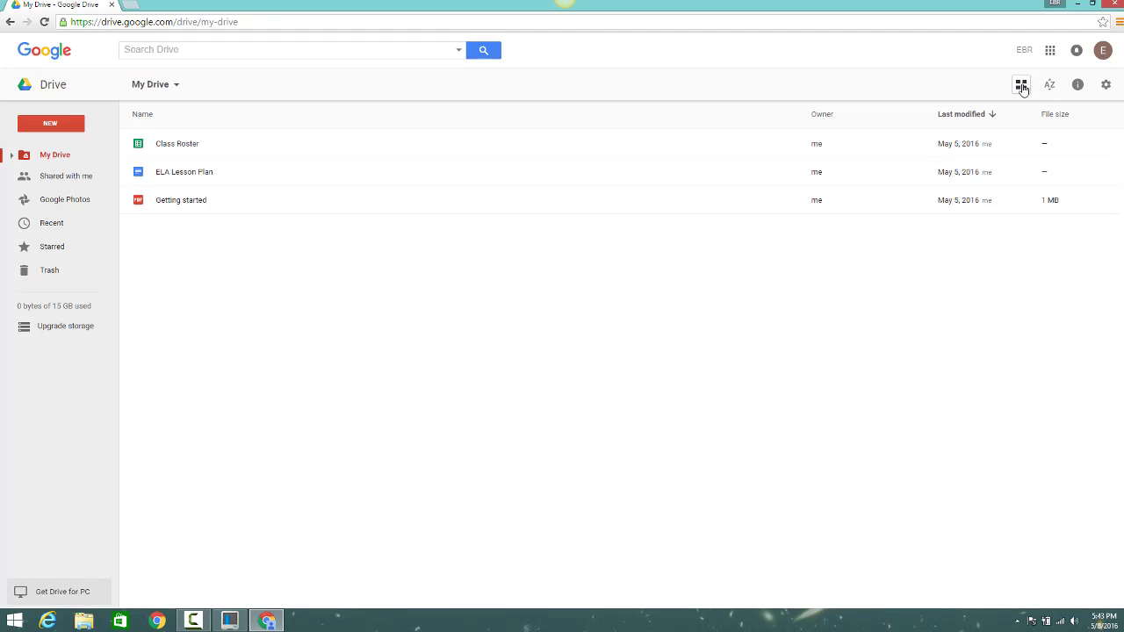
{"action": "left_click", "coordinate": [1023, 89]}
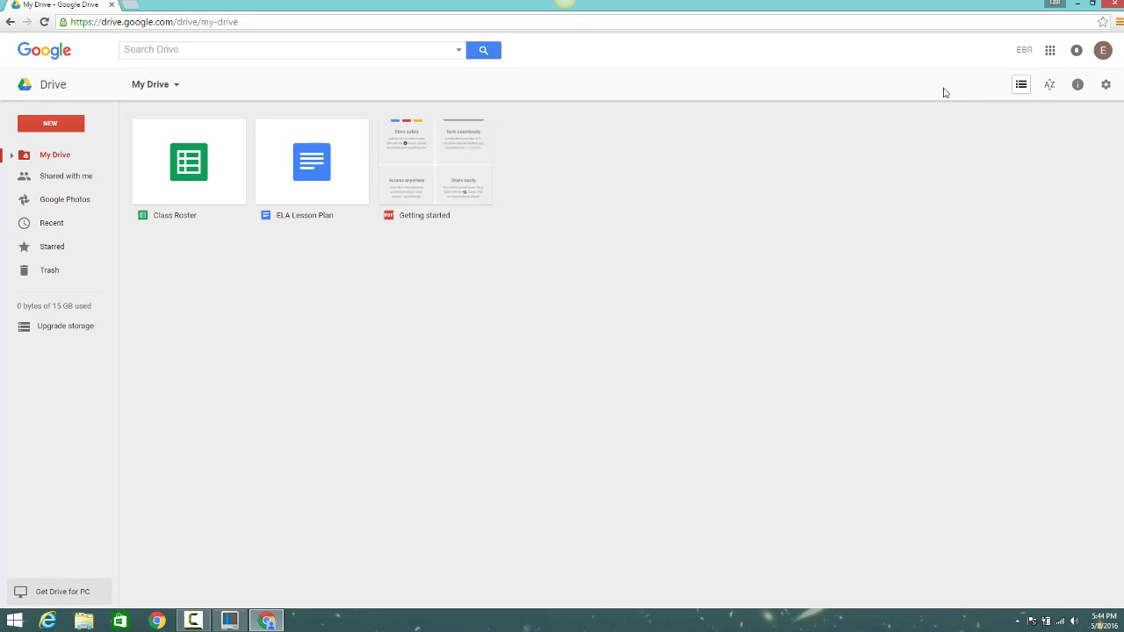
{"action": "left_click", "coordinate": [1023, 89]}
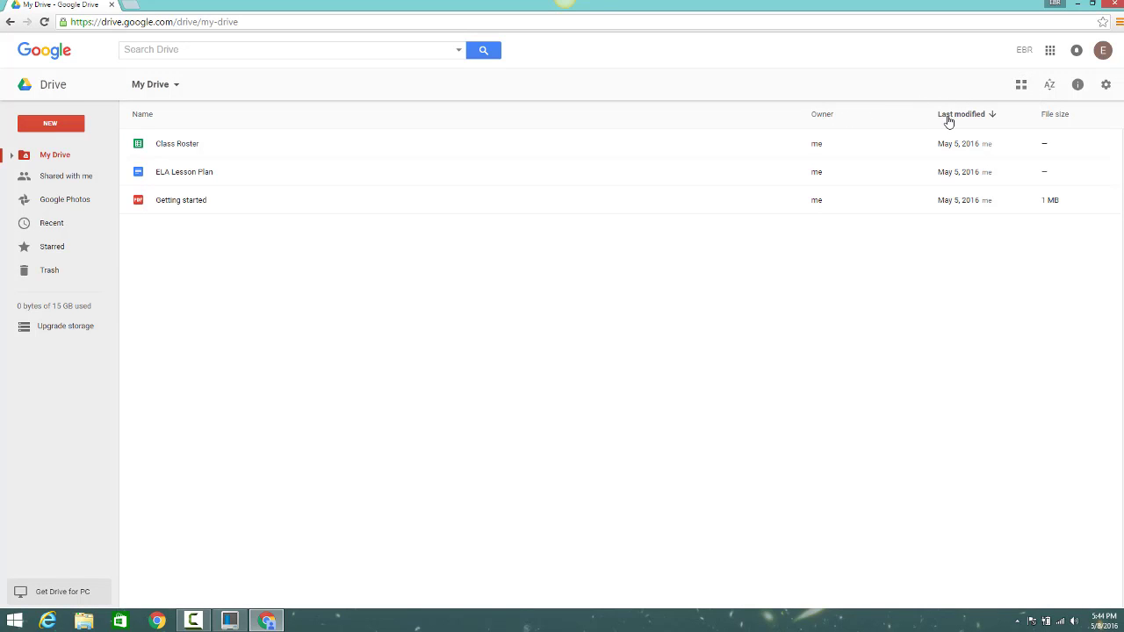
{"action": "left_click", "coordinate": [948, 120]}
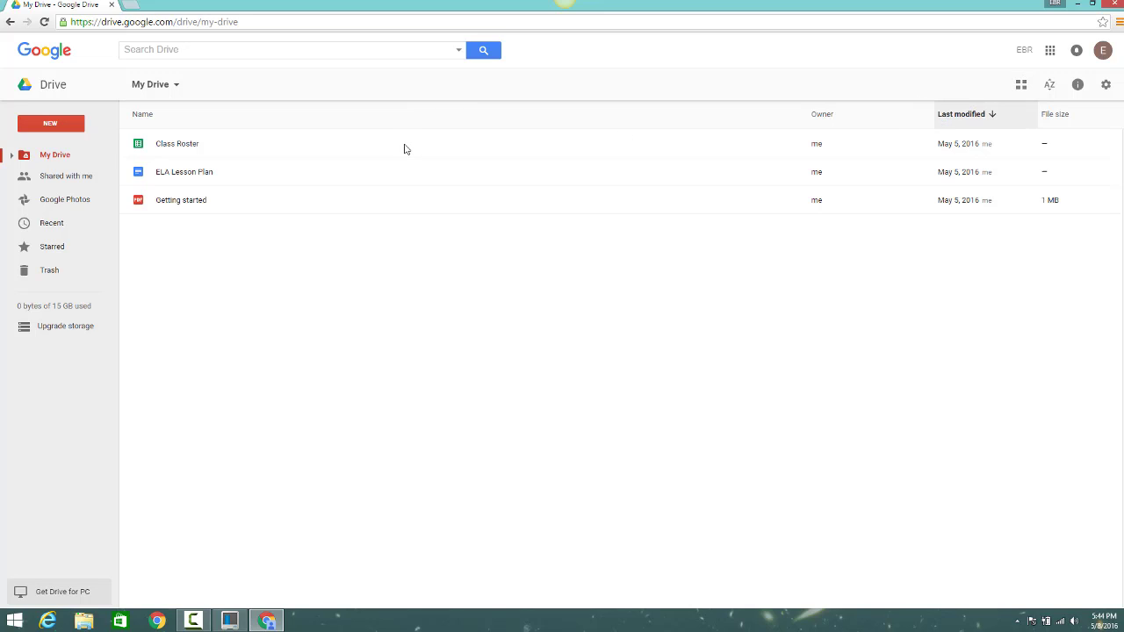
Examine the Class Roster file's activity and the general Drive settings, and close both
{"action": "key", "text": "Down"}
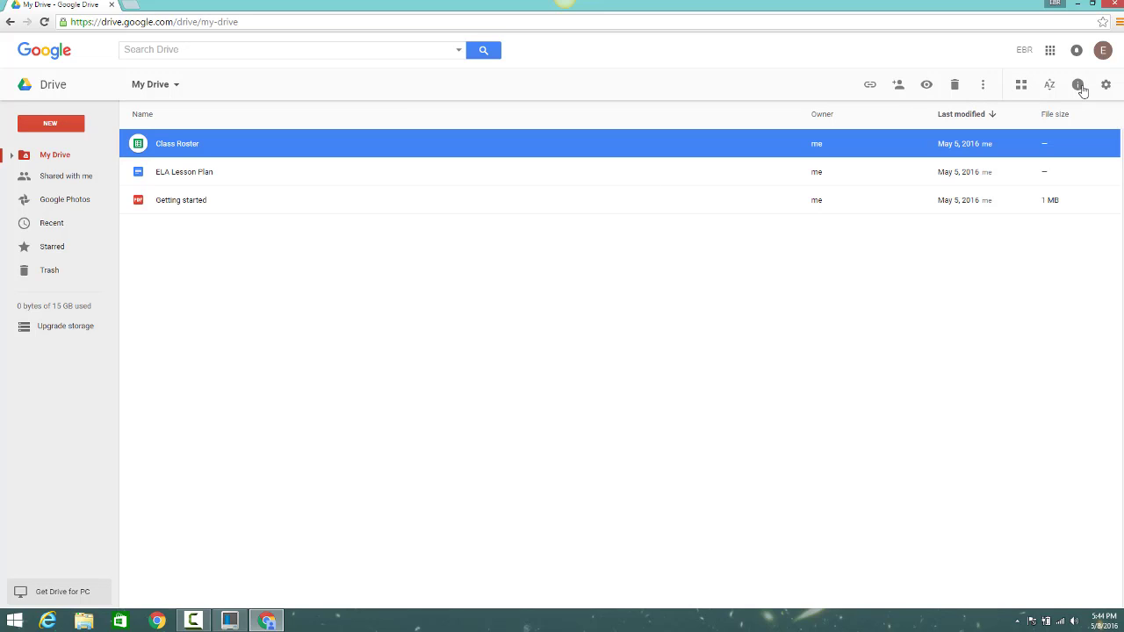
{"action": "left_click", "coordinate": [1082, 89]}
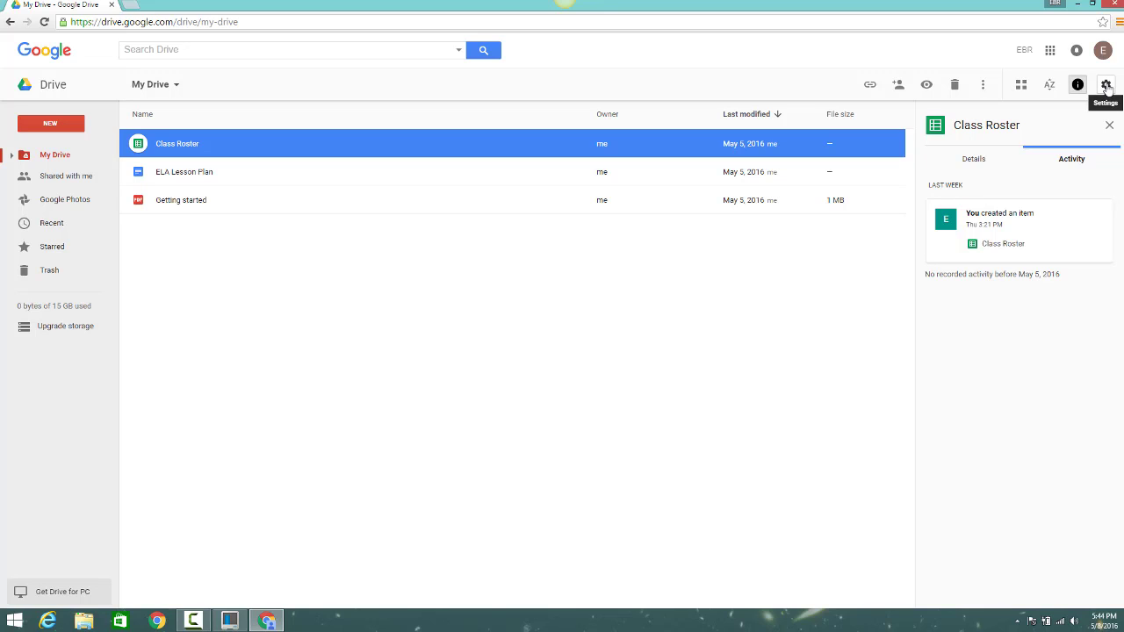
{"action": "left_click", "coordinate": [1106, 85]}
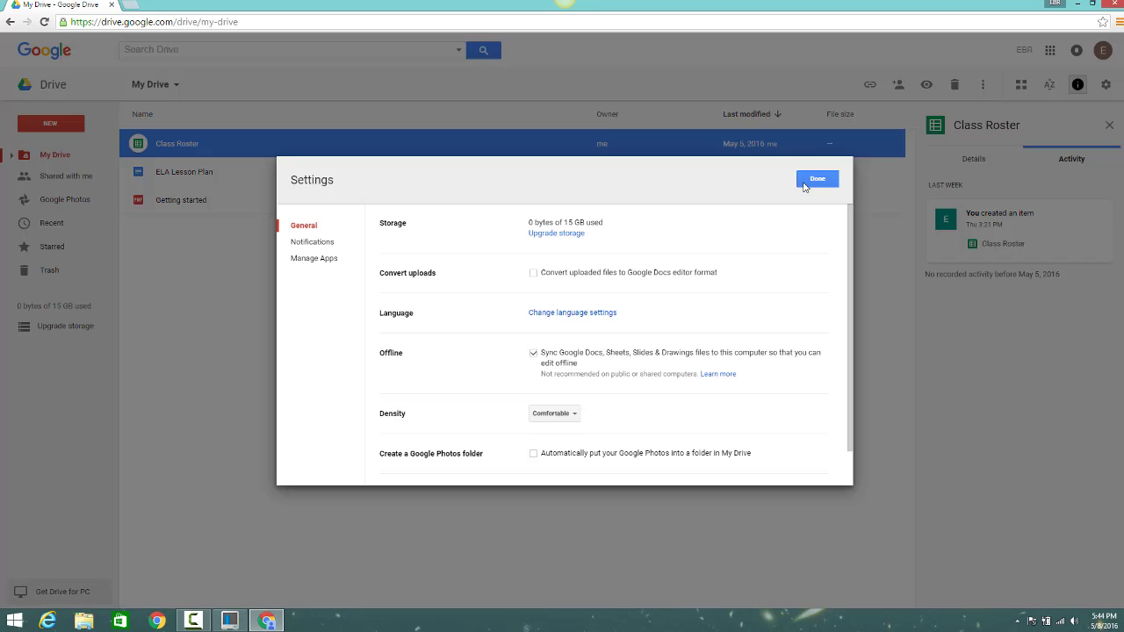
{"action": "left_click", "coordinate": [814, 180]}
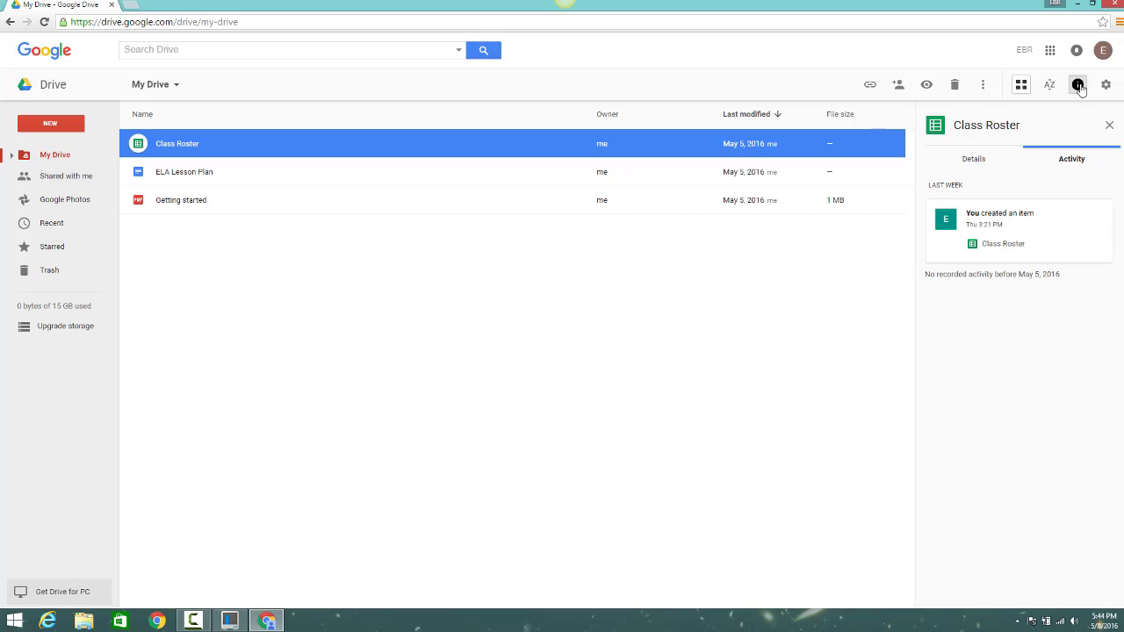
{"action": "key", "text": "d"}
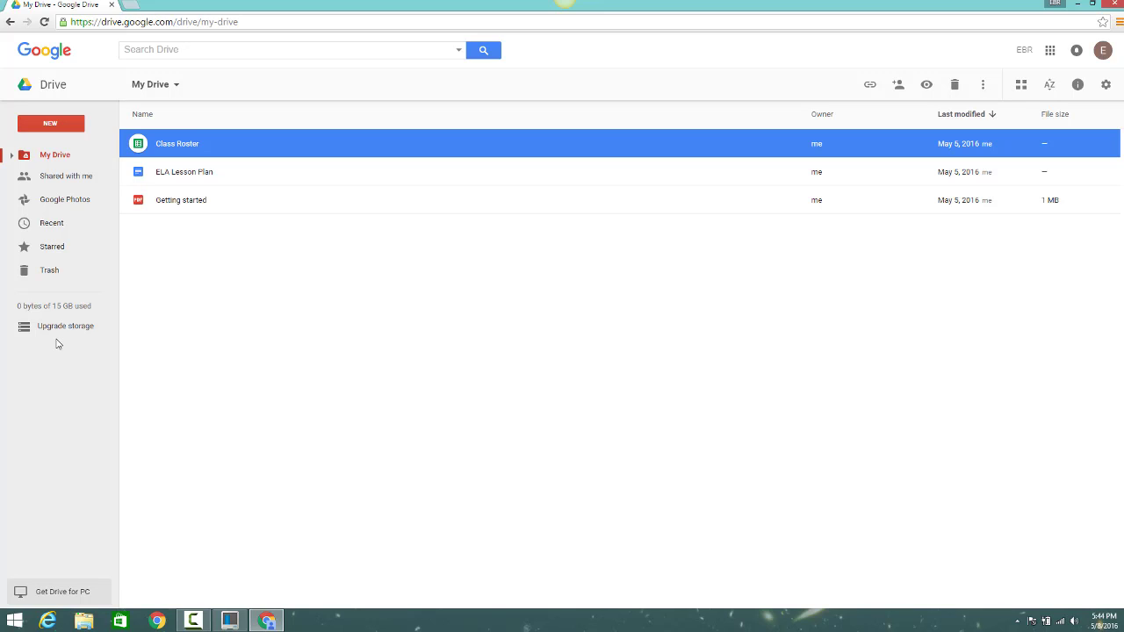
Browse the files shared by others, and open the recent files
{"action": "mouse_move", "coordinate": [74, 282]}
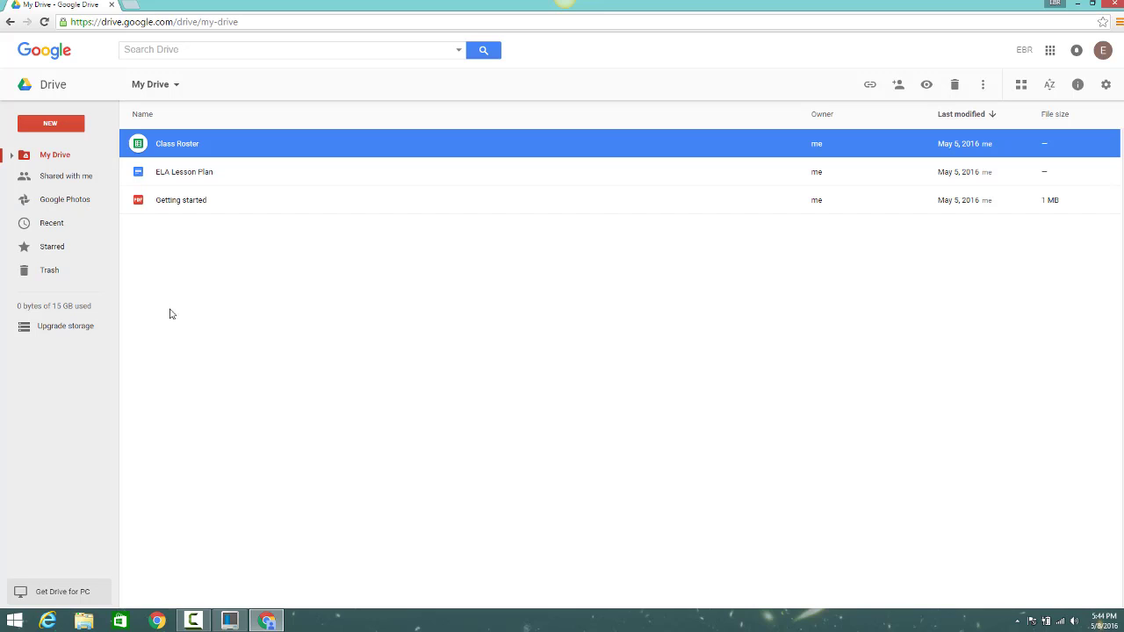
{"action": "left_click", "coordinate": [67, 183]}
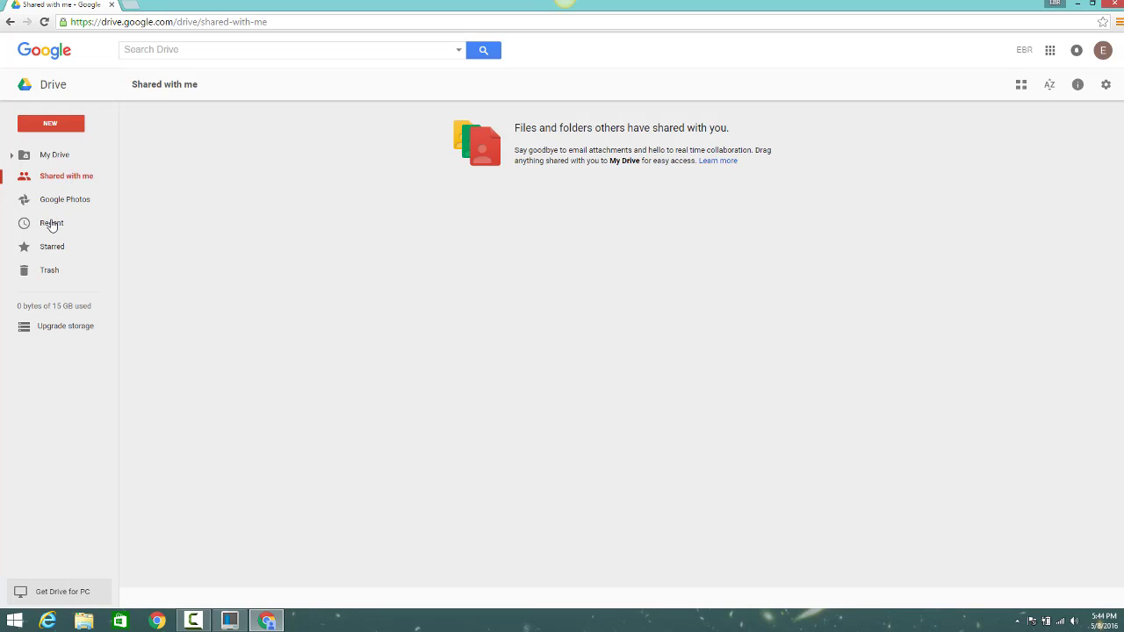
{"action": "left_click", "coordinate": [51, 226]}
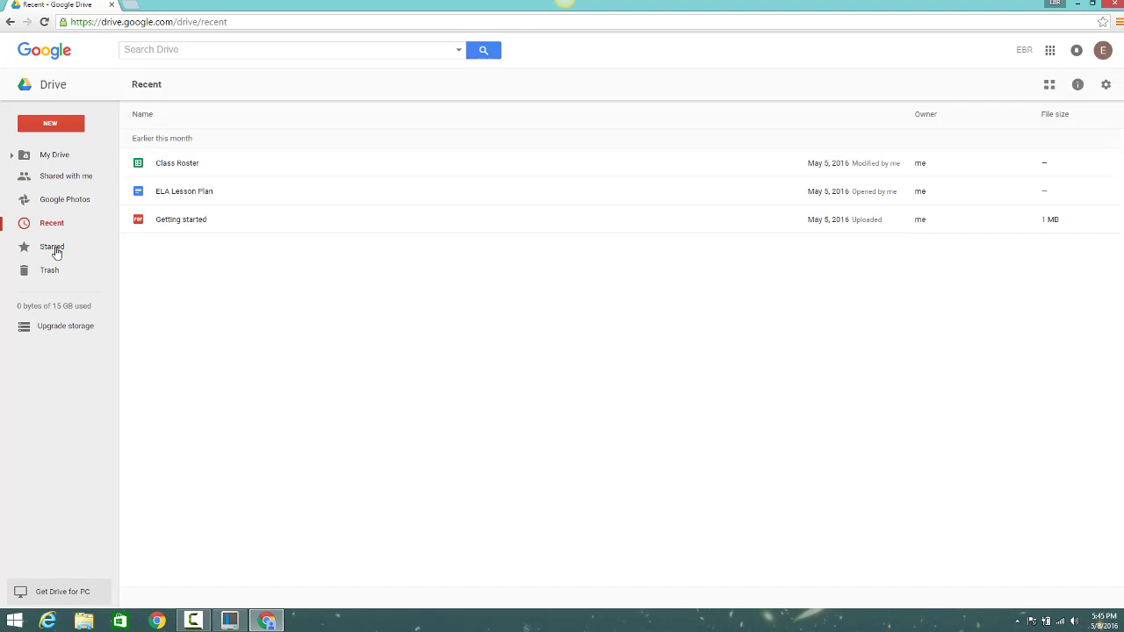
Look over the options for creating or uploading new items from the Recent view
{"action": "left_click", "coordinate": [56, 253]}
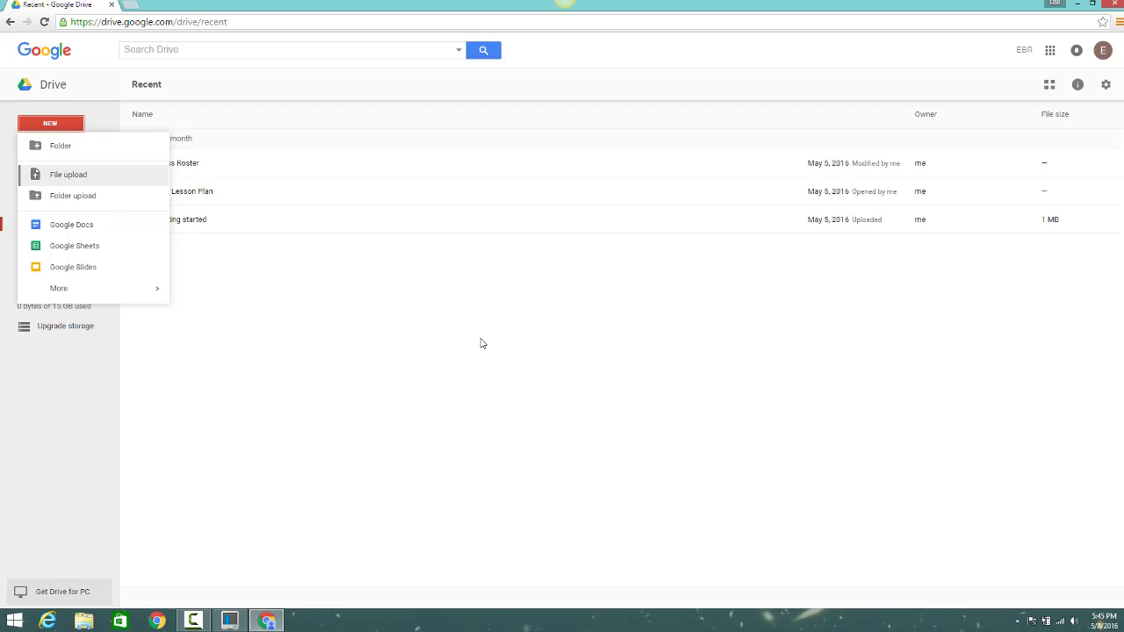
{"action": "left_click", "coordinate": [535, 301]}
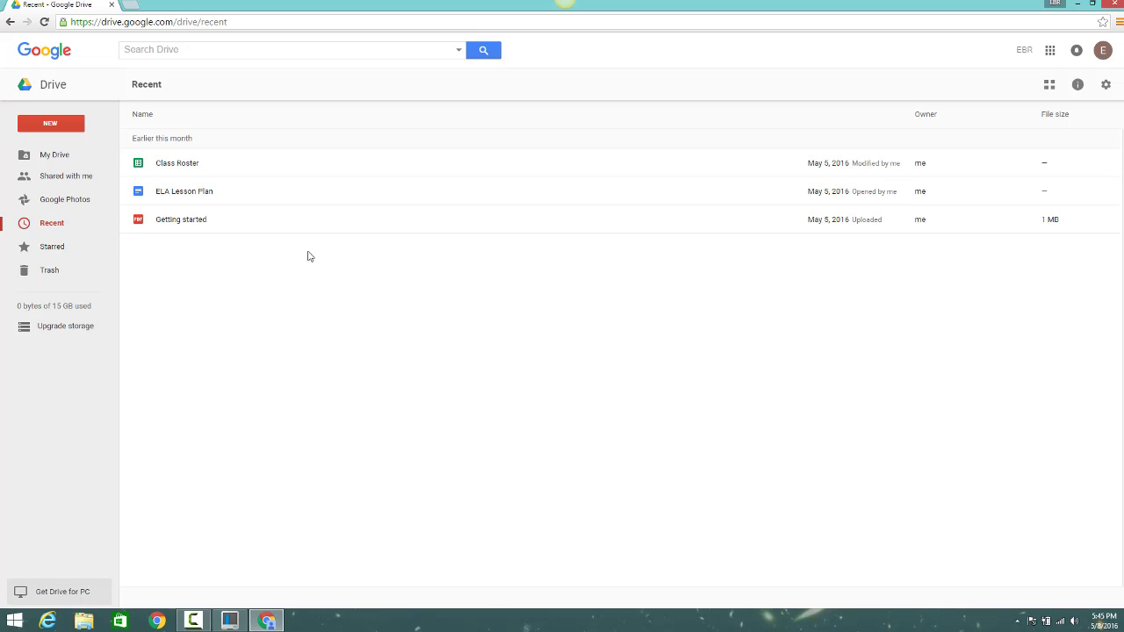
Select Class Roster in the recent files, examine the file actions offered for it, and dismiss them
{"action": "left_click", "coordinate": [214, 167]}
{"action": "right_click", "coordinate": [213, 168]}
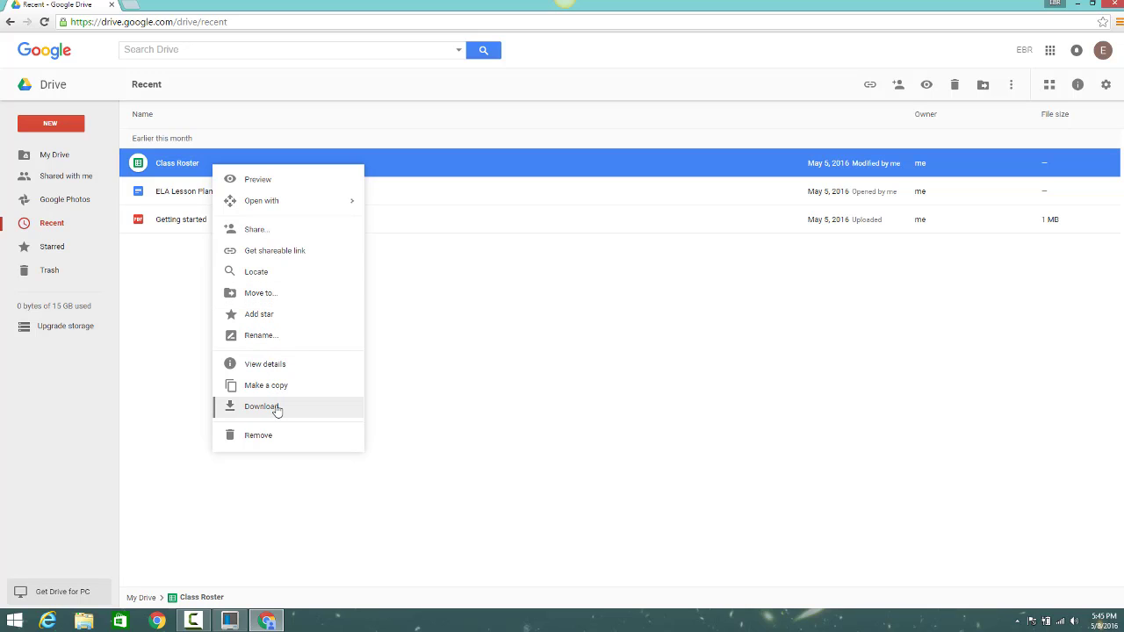
{"action": "left_click", "coordinate": [566, 483]}
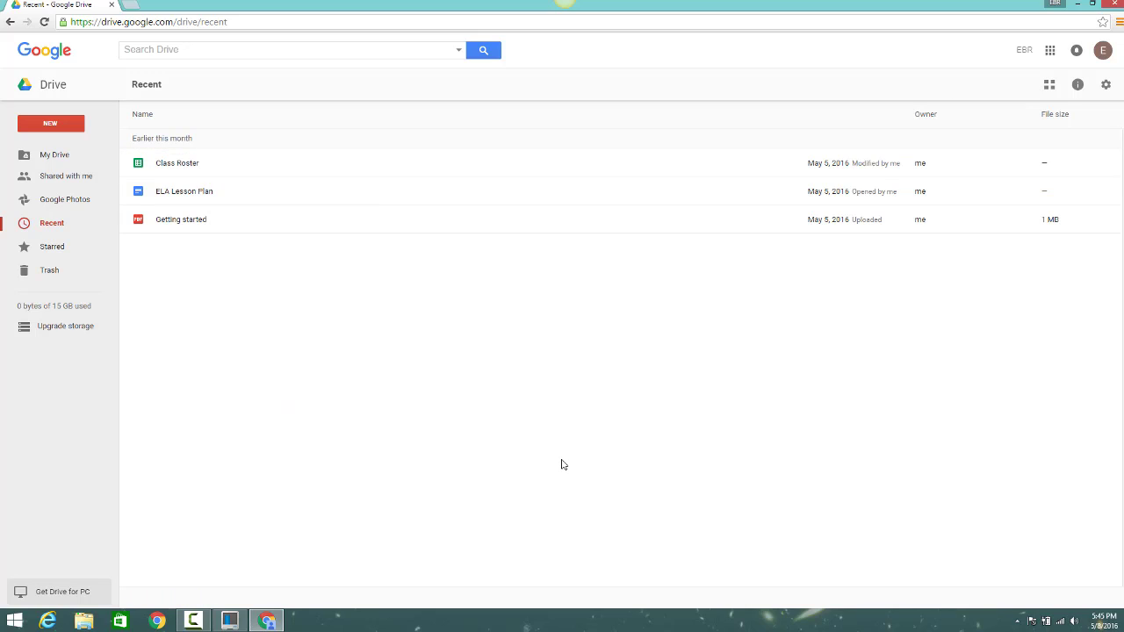